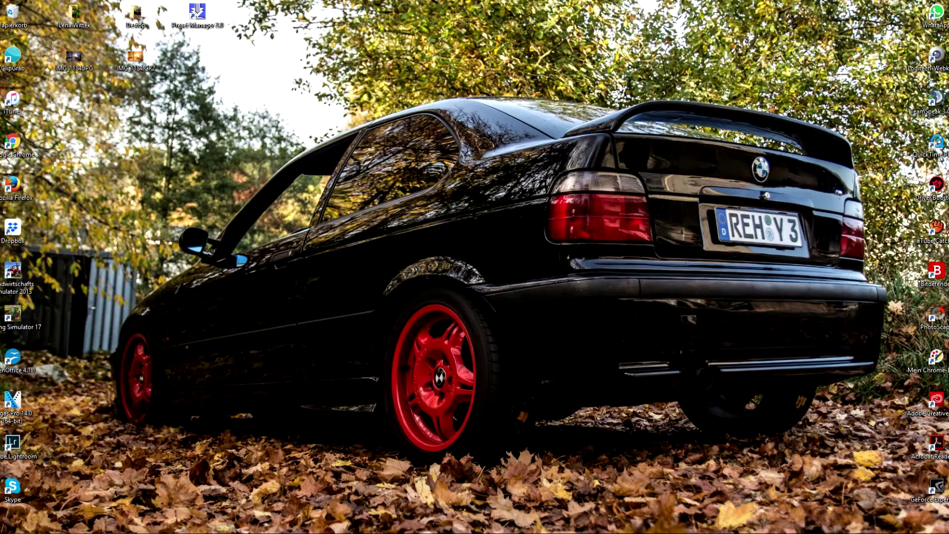
Preview the engine-bay photo, close the viewer, and restore the empty GIMP workspace
left_click(599, 500)
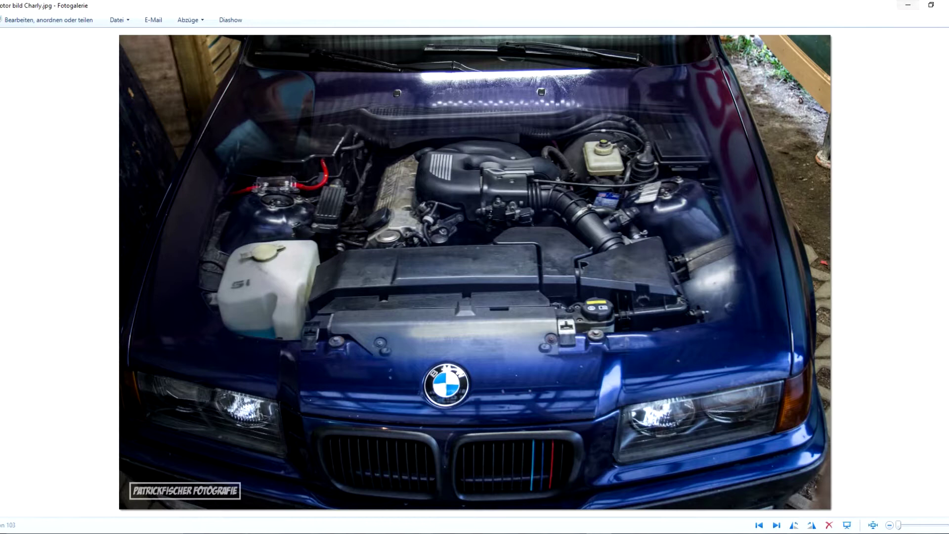
left_click(908, 5)
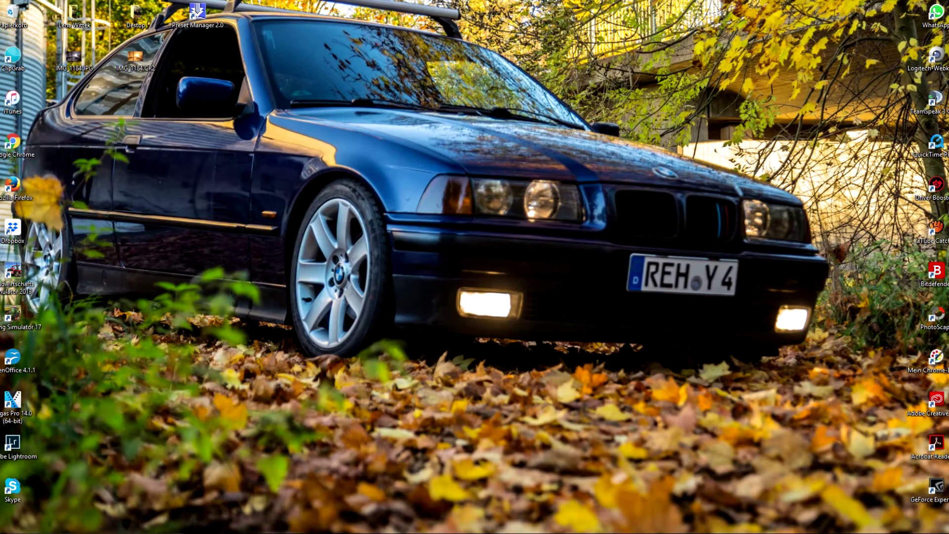
left_click(450, 510)
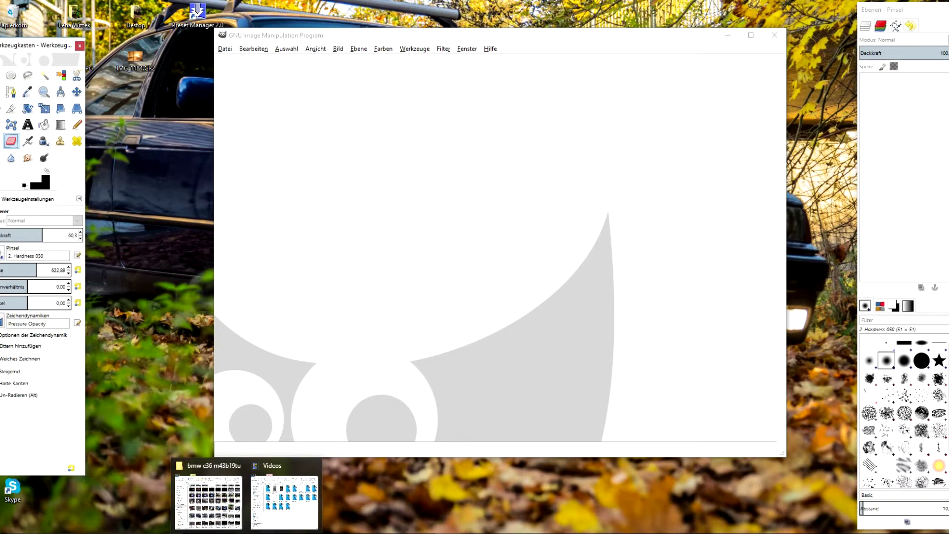
Open the engine-bay photo IMG_1256.JPG from the bmw e36 m43b19tu folder in GIMP
left_click(209, 501)
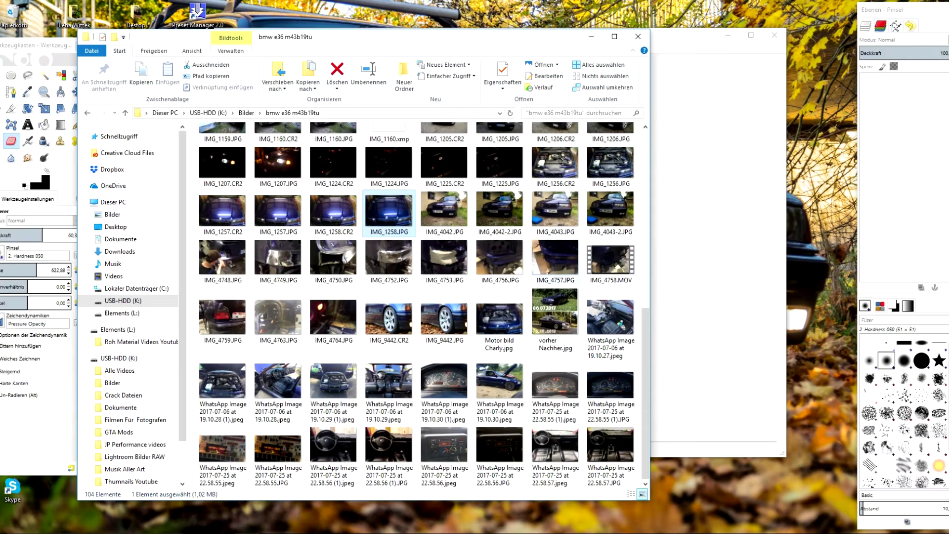
key("Left")
key("Left")
key("Left")
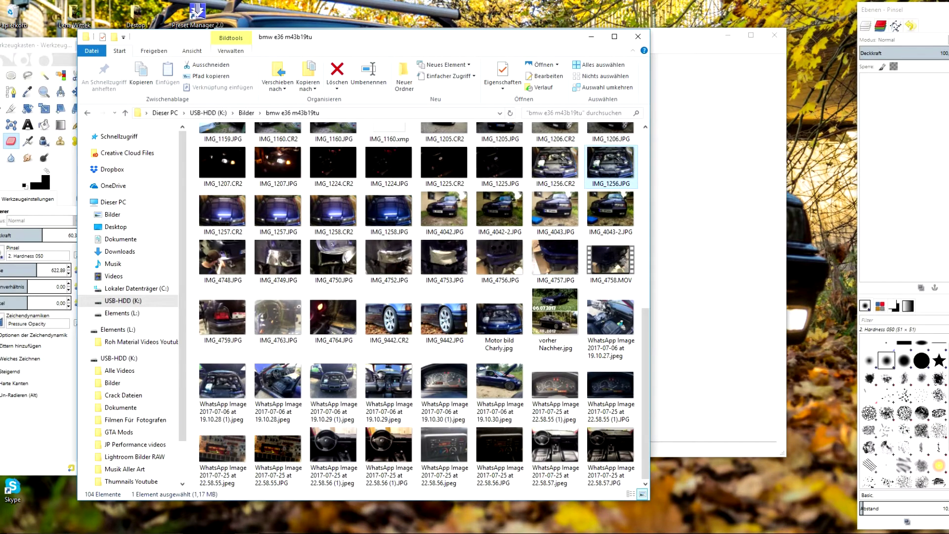
key("Return")
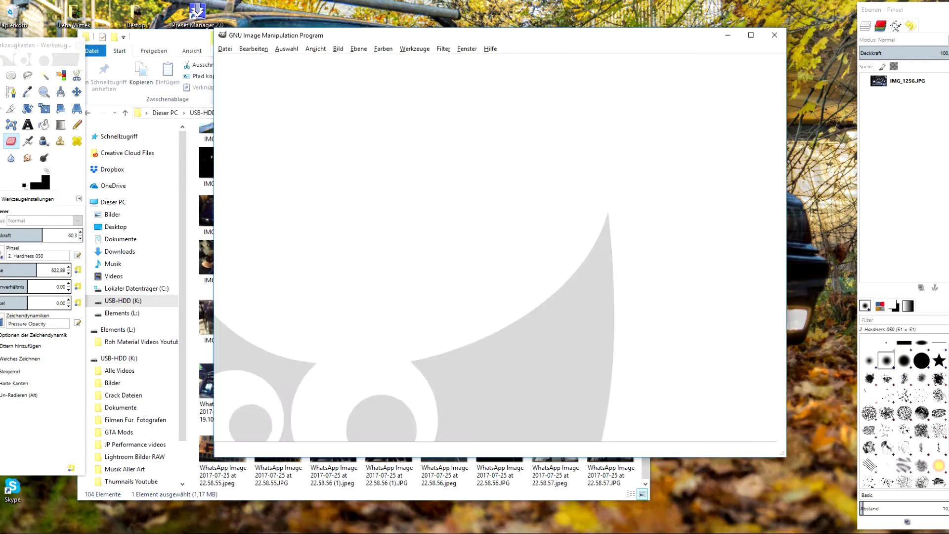
Drag the closed-hood photo IMG_1258.JPG onto the canvas as a second layer
key("alt+Tab")
key("Right")
key("Right")
key("Right")
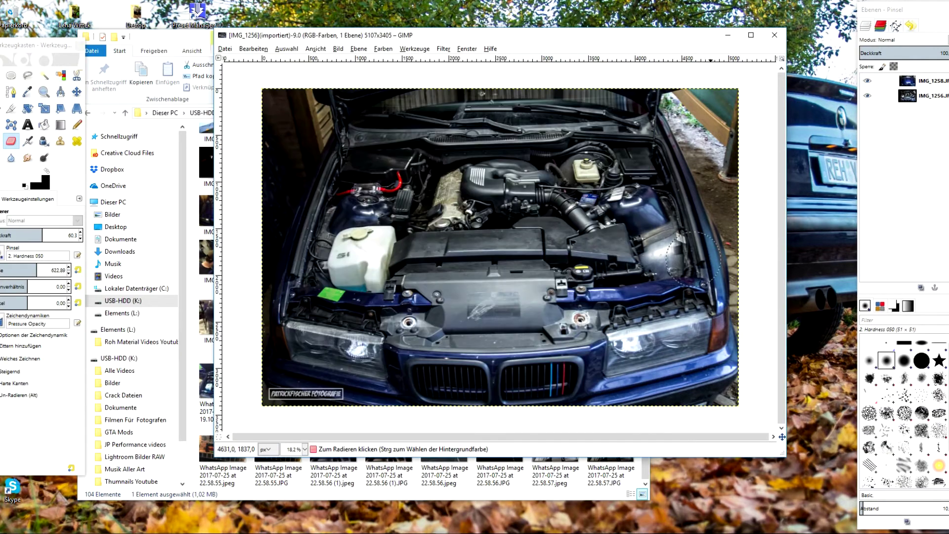
left_click_drag(679, 258, 687, 260)
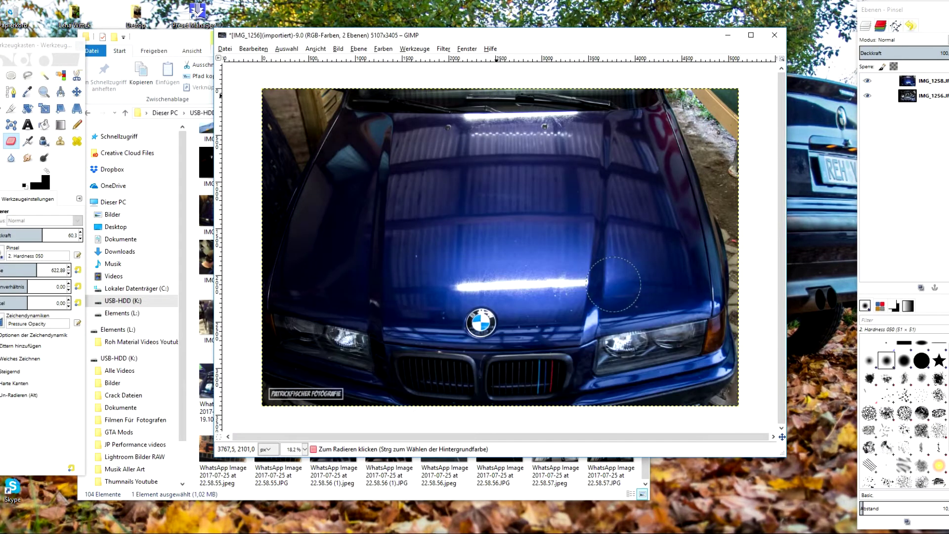
Maximize the image window so the two-layer BMW composite fills the screen
left_click(751, 35)
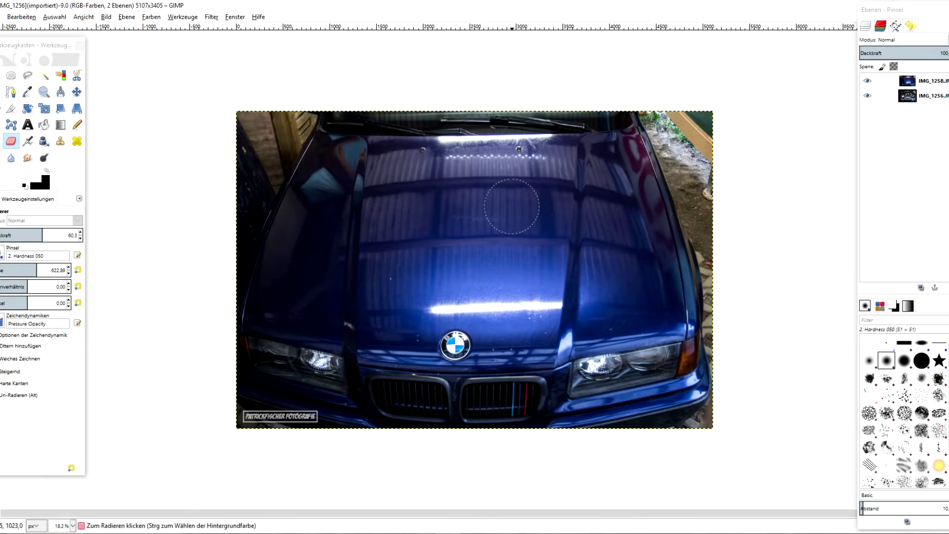
right_click(908, 83)
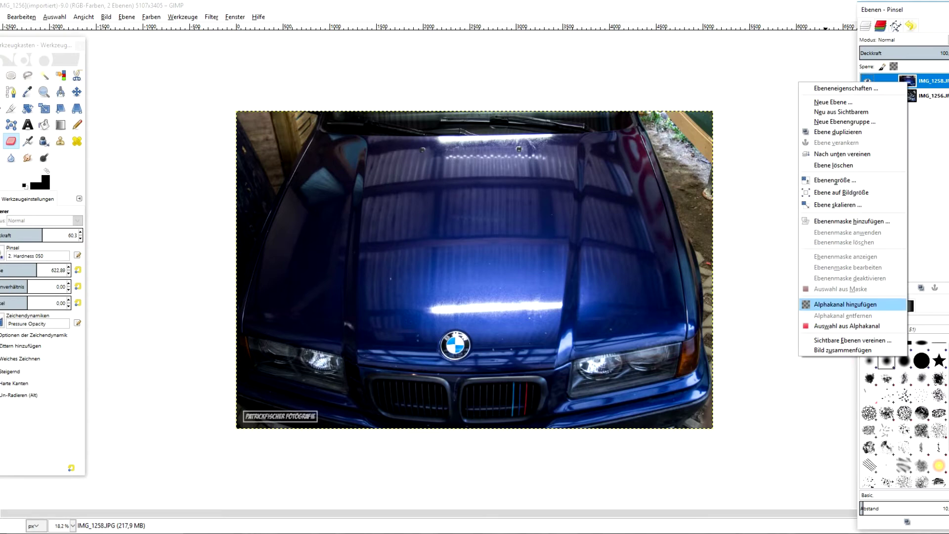
Add an alpha channel and a white, fully opaque layer mask to the IMG_1258 layer
left_click(845, 304)
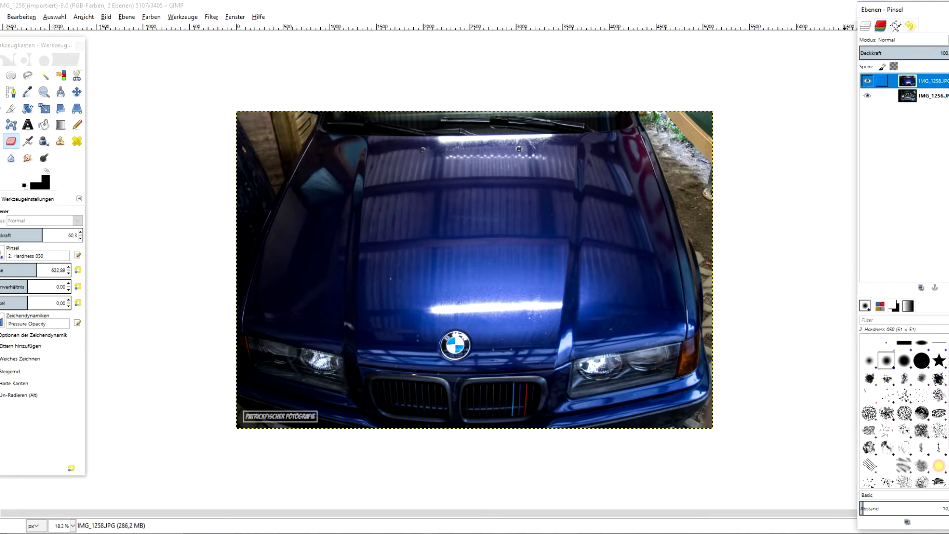
right_click(905, 84)
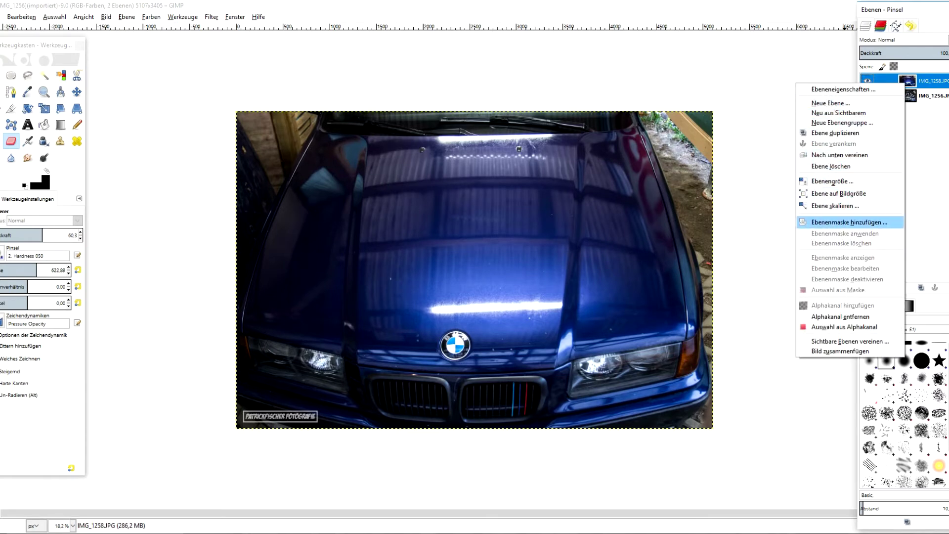
left_click(849, 222)
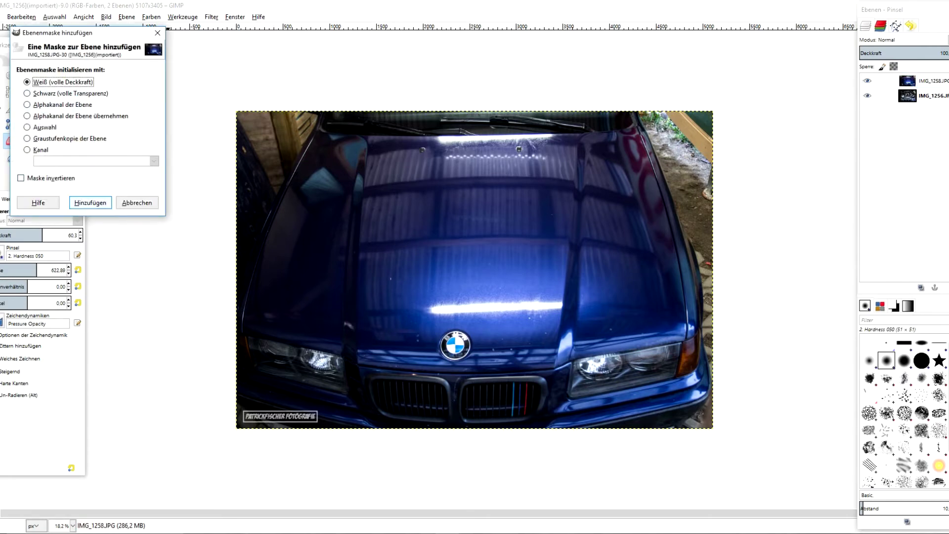
left_click(90, 202)
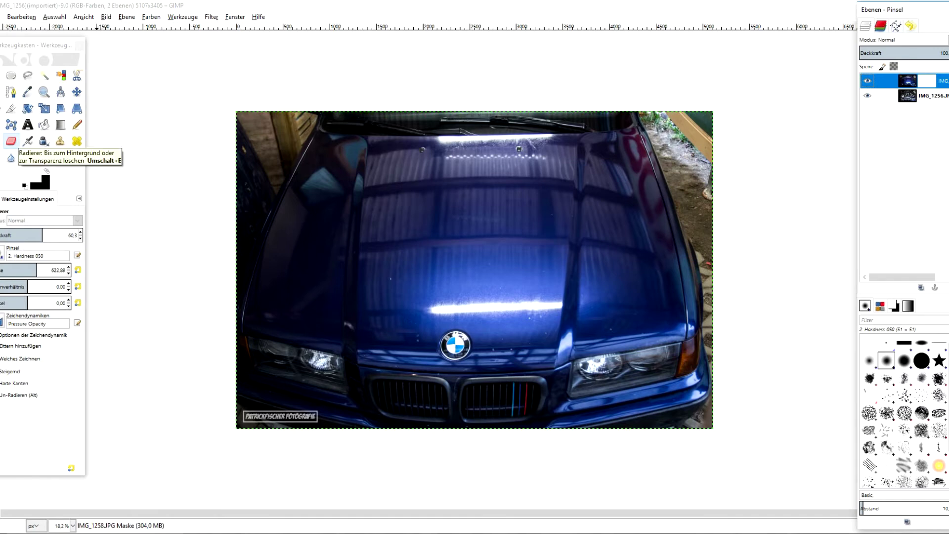
Erase the hood on the top layer, from the centre rightward and down over the air box
left_click(11, 140)
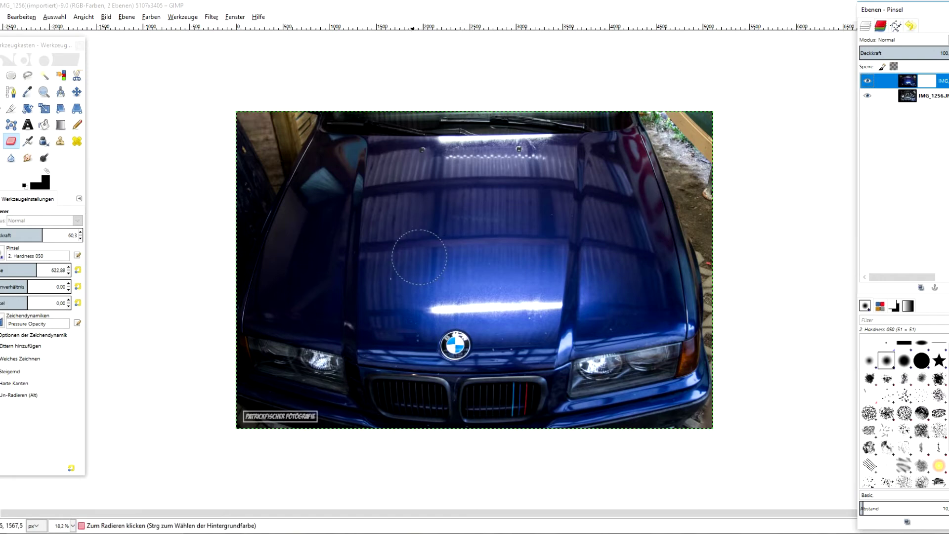
mouse_move(472, 283)
left_mouse_down()
mouse_move(549, 284)
mouse_move(601, 272)
mouse_move(624, 232)
mouse_move(598, 193)
mouse_move(573, 187)
mouse_move(356, 180)
mouse_move(339, 191)
mouse_move(315, 282)
mouse_move(334, 297)
mouse_move(396, 309)
mouse_move(425, 279)
mouse_move(482, 299)
mouse_move(564, 304)
mouse_move(586, 293)
mouse_move(618, 296)
mouse_move(628, 282)
mouse_move(598, 207)
mouse_move(354, 208)
mouse_move(366, 229)
mouse_move(581, 225)
mouse_move(563, 250)
mouse_move(495, 240)
mouse_move(390, 247)
mouse_move(346, 265)
mouse_move(489, 245)
mouse_move(574, 247)
mouse_move(573, 263)
left_mouse_up()
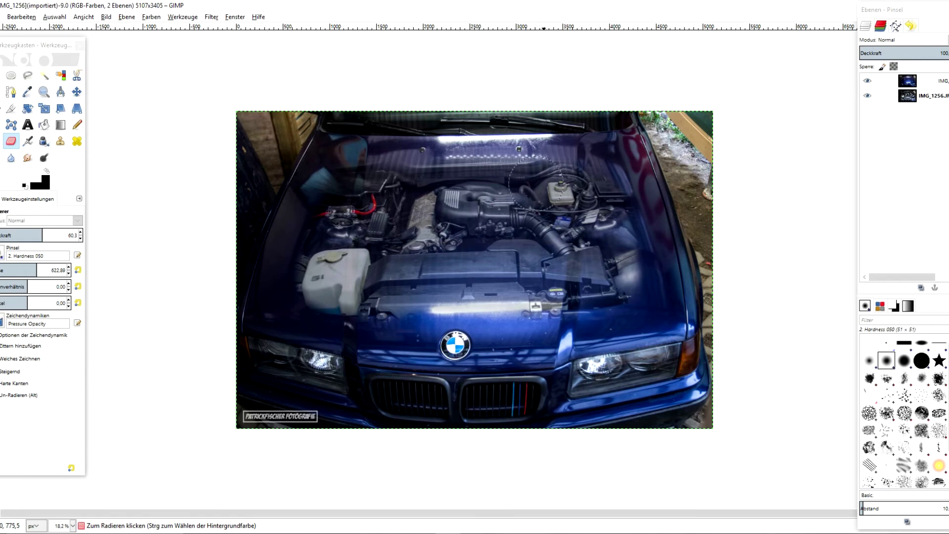
mouse_move(597, 215)
left_mouse_down()
mouse_move(606, 289)
mouse_move(383, 302)
mouse_move(309, 270)
mouse_move(331, 210)
mouse_move(367, 181)
mouse_move(542, 168)
mouse_move(588, 185)
mouse_move(605, 243)
mouse_move(598, 292)
mouse_move(503, 300)
mouse_move(396, 267)
mouse_move(381, 284)
left_mouse_up()
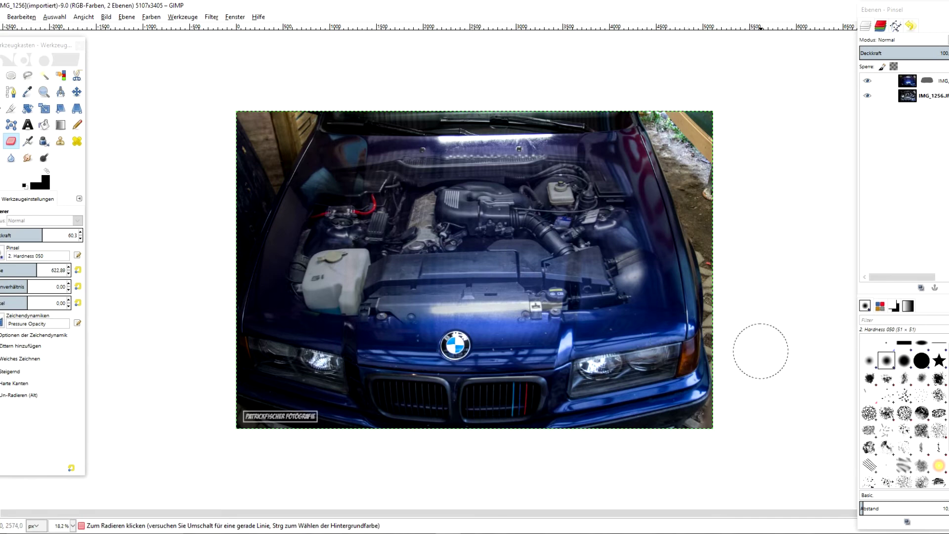
key("plus")
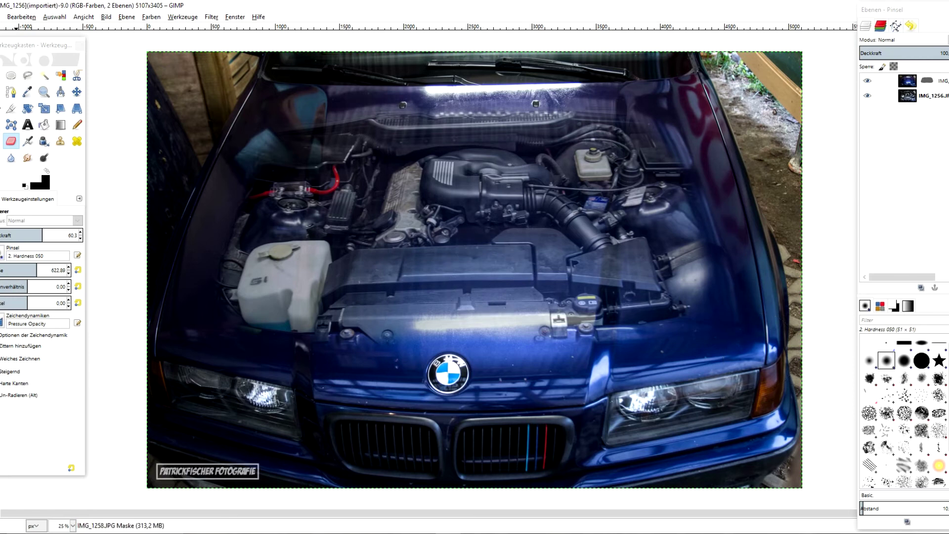
Browse the Datei save commands without saving, then erase another hood spot over the air box
key("alt+d")
key("Down")
key("Down")
key("Down")
key("Down")
key("Down")
key("Down")
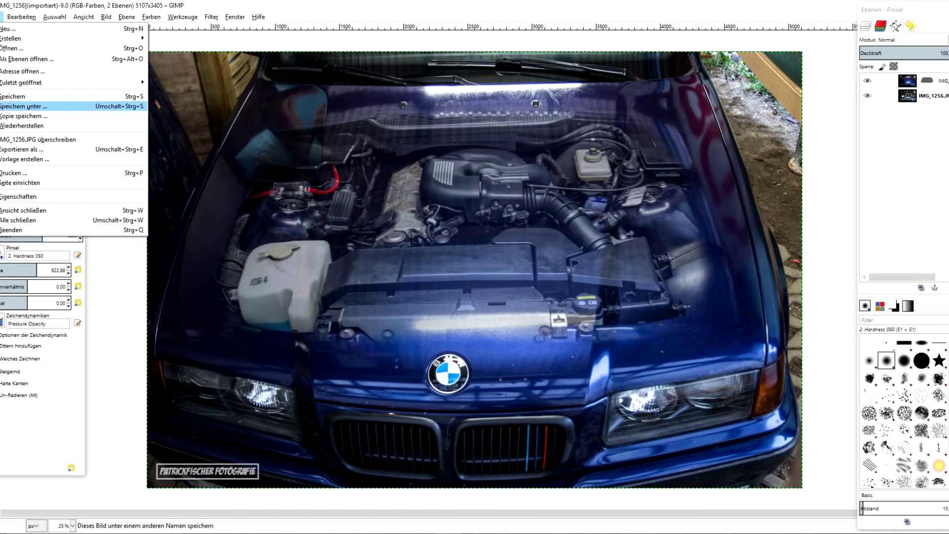
key("Up")
key("Down")
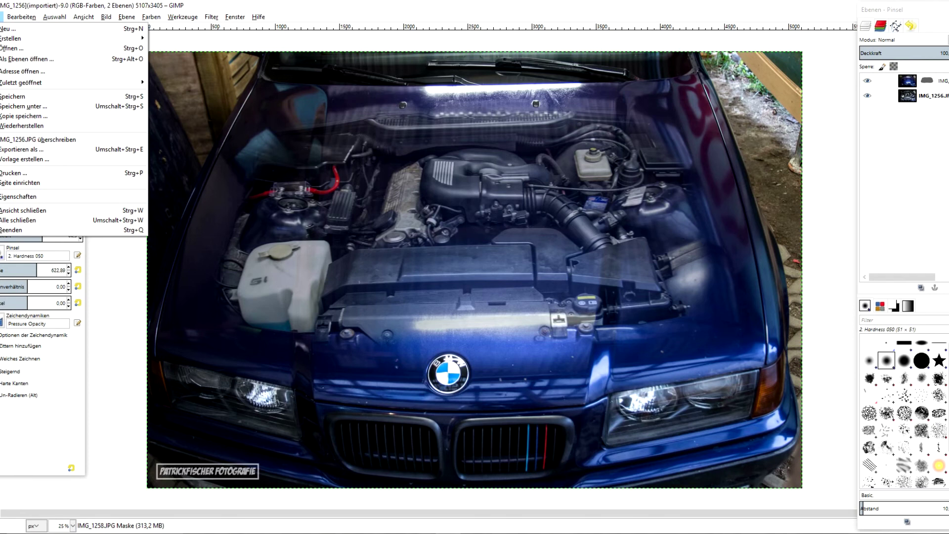
key("Escape")
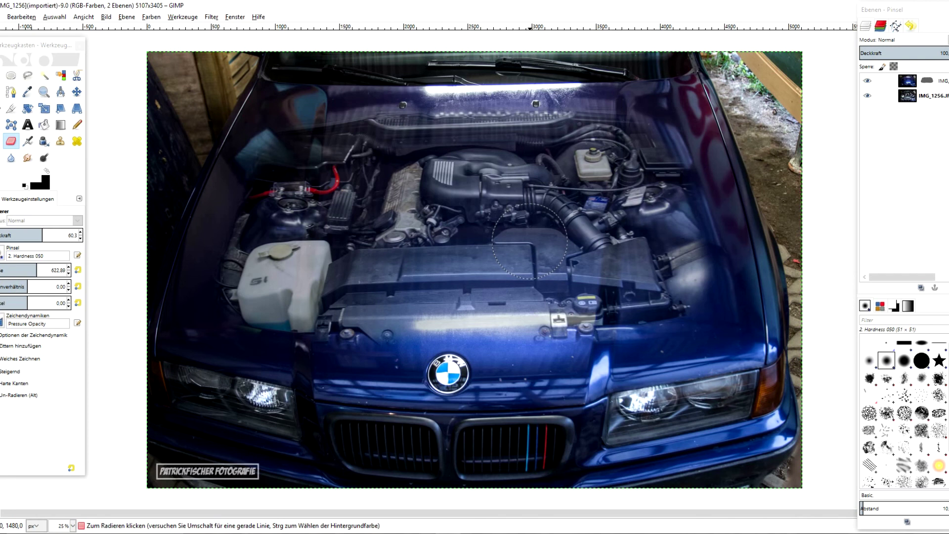
left_click(529, 242)
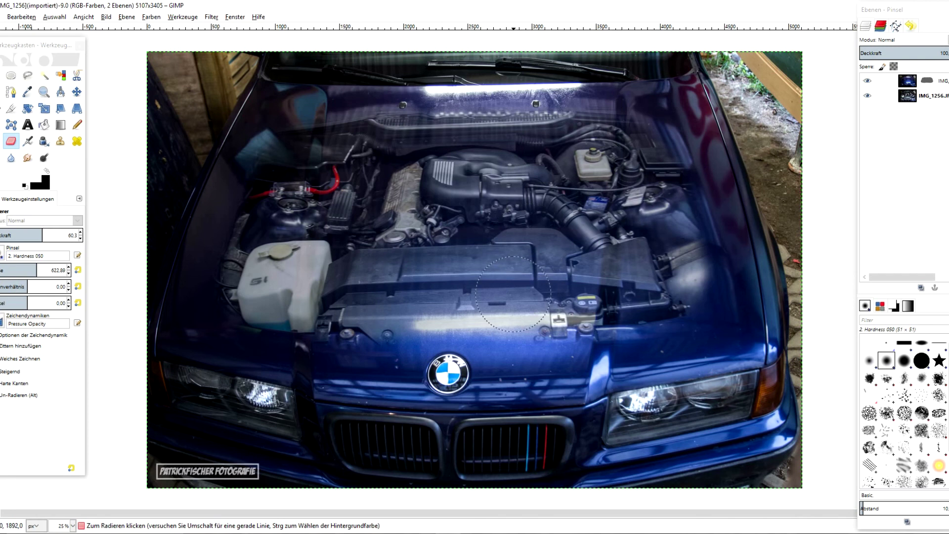